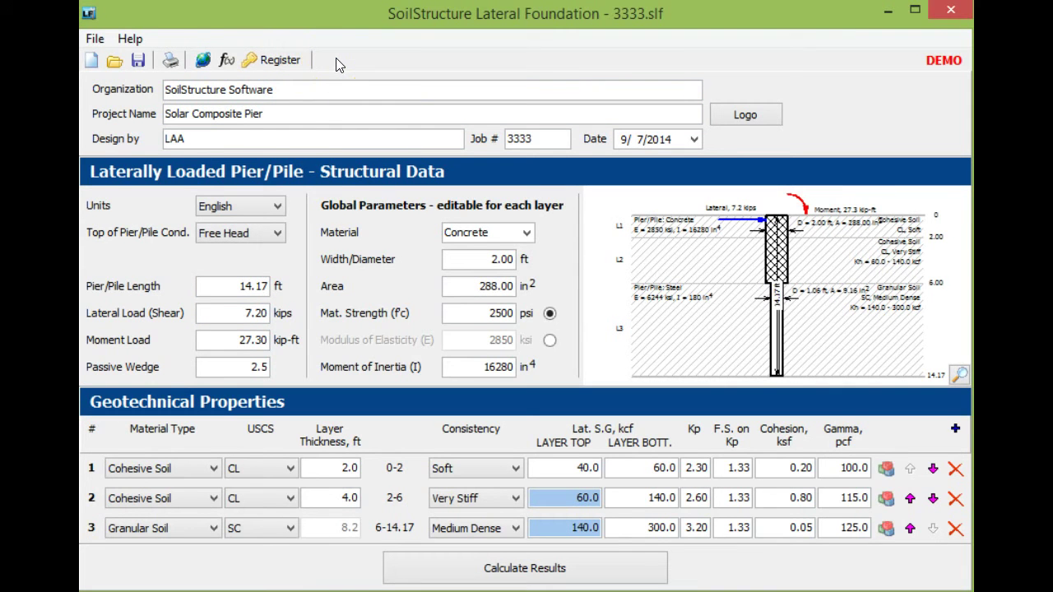
Step: Open the Register form, select the System ID value, then dismiss the form to reach the pier data
click(284, 59)
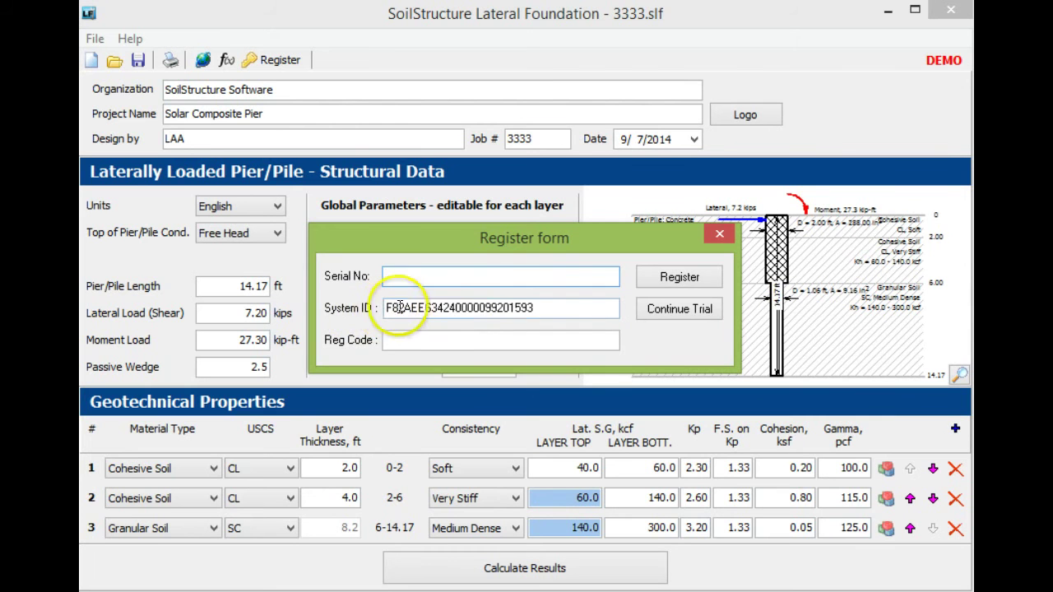
drag(536, 307, 385, 309)
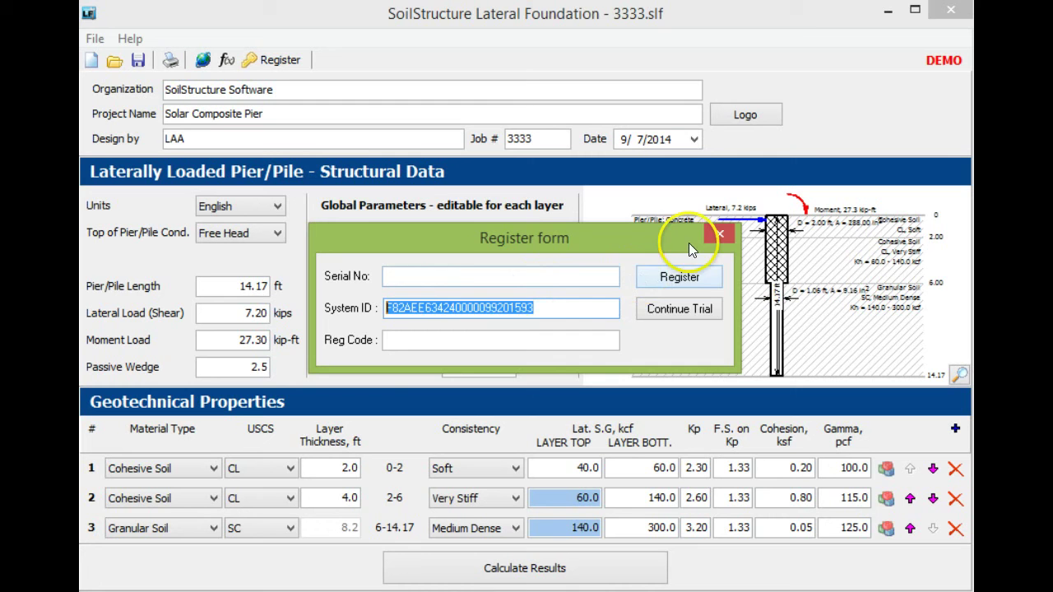
click(717, 234)
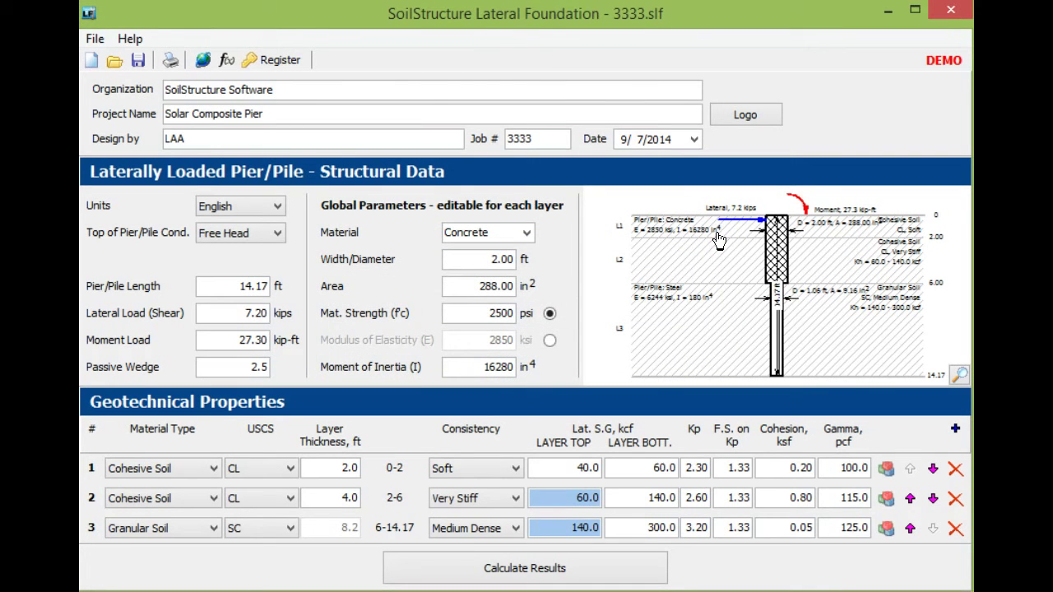
click(277, 59)
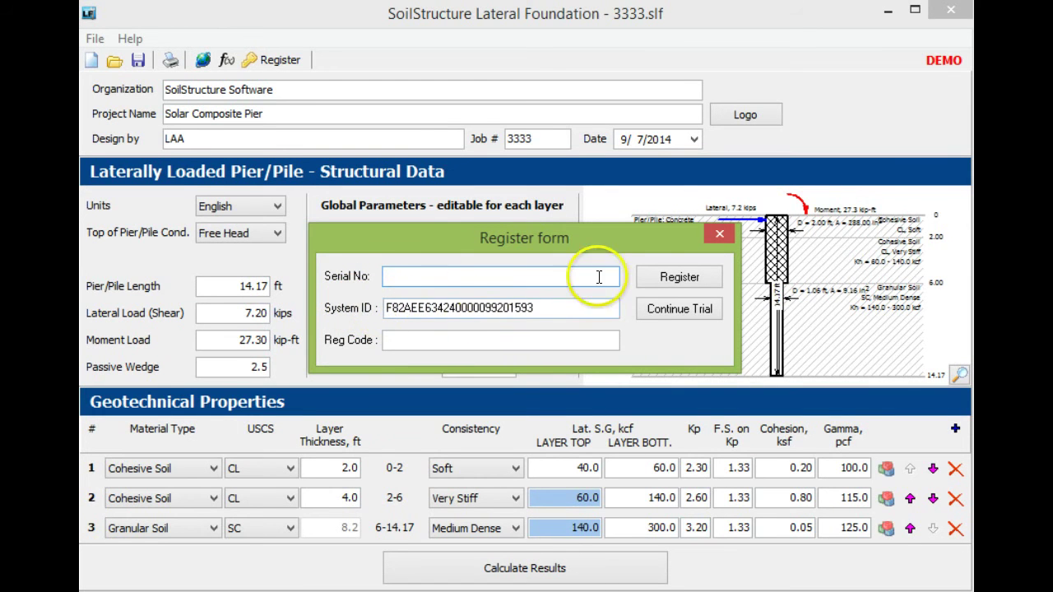
click(717, 236)
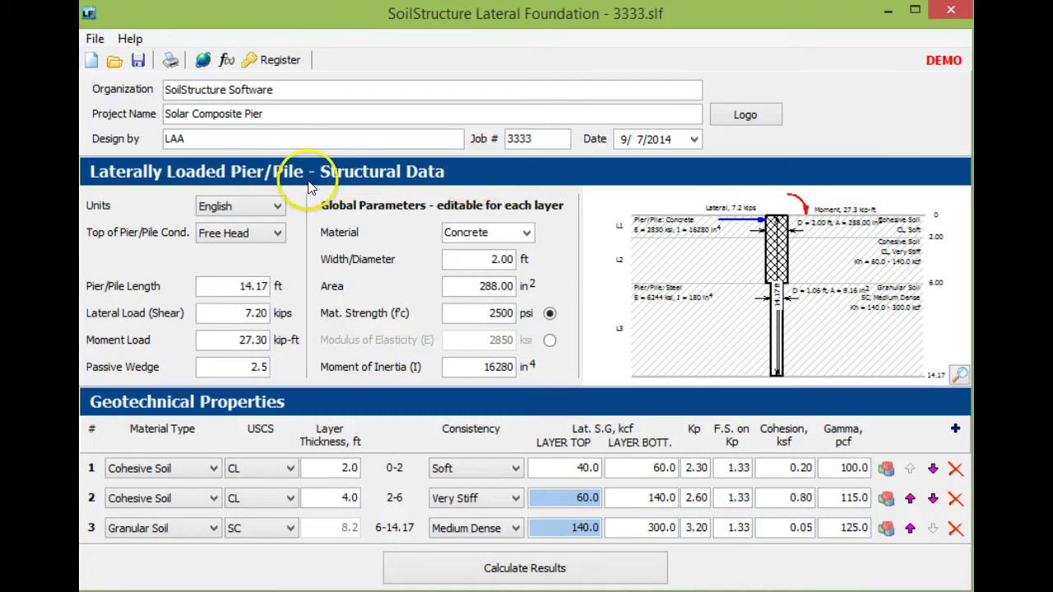
click(278, 214)
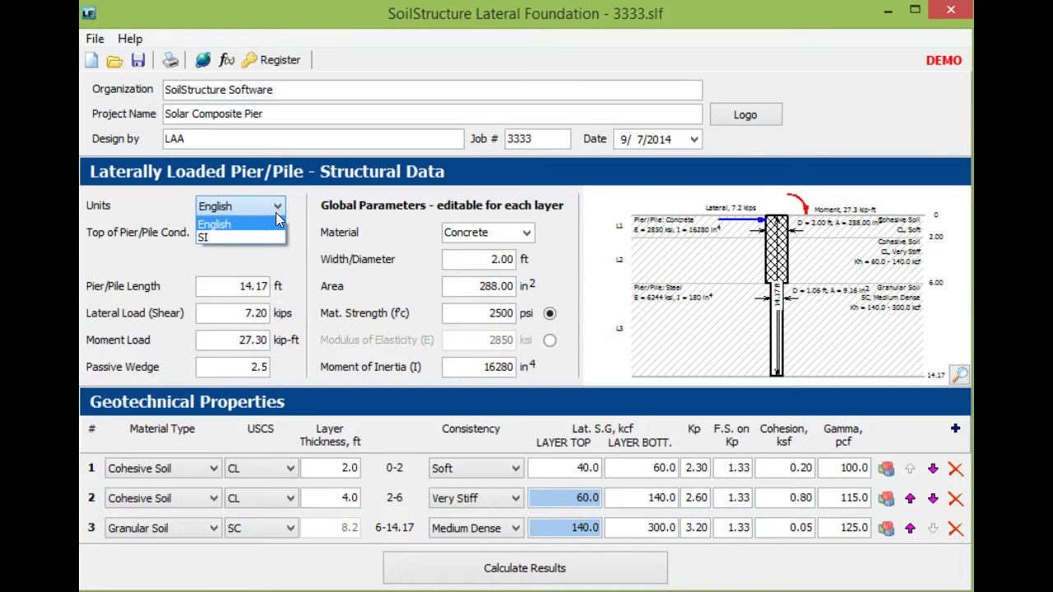
click(276, 212)
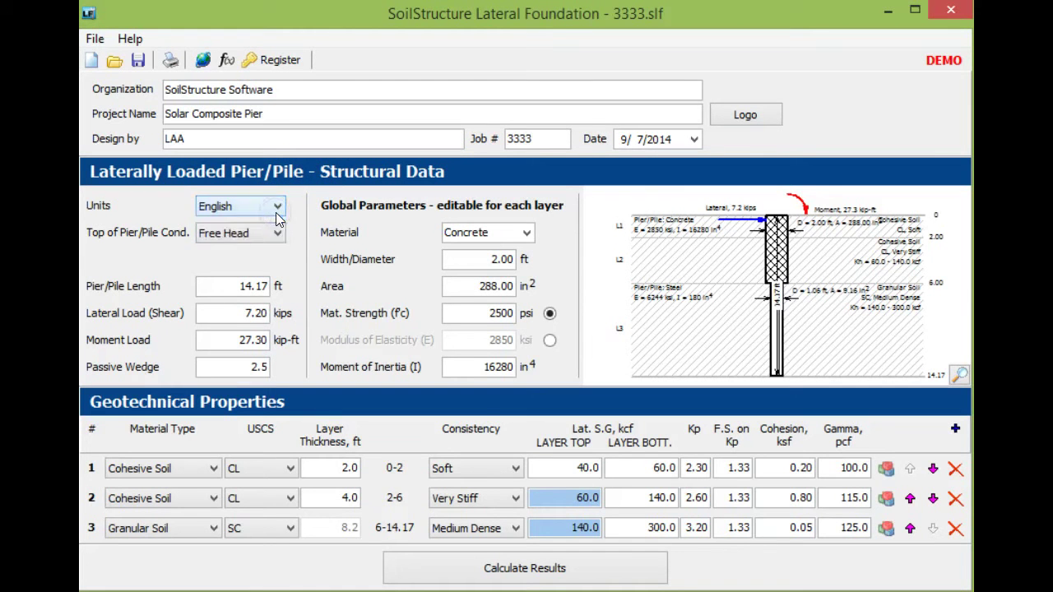
click(275, 235)
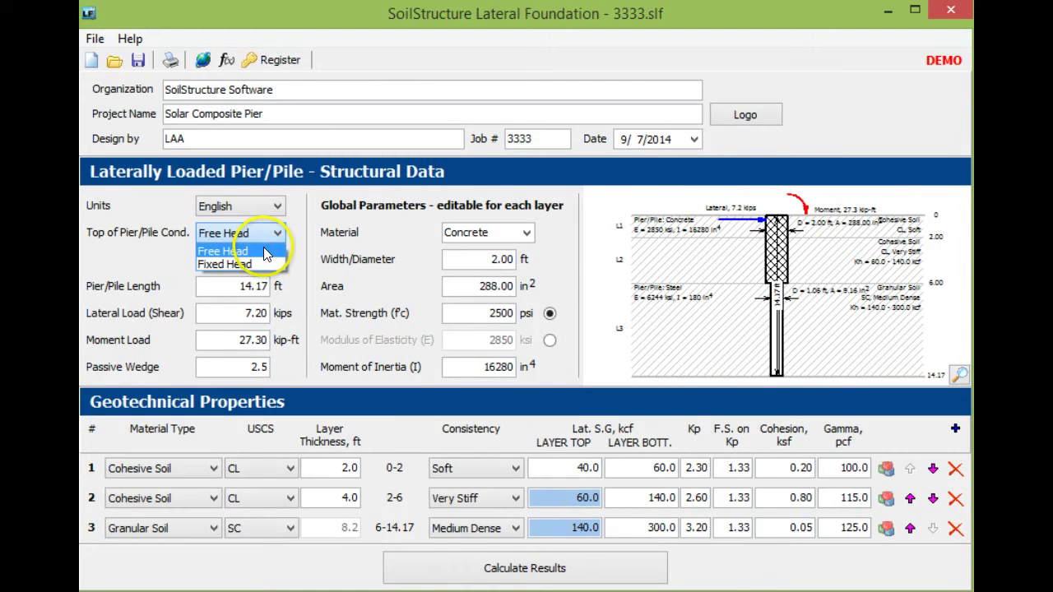
click(264, 250)
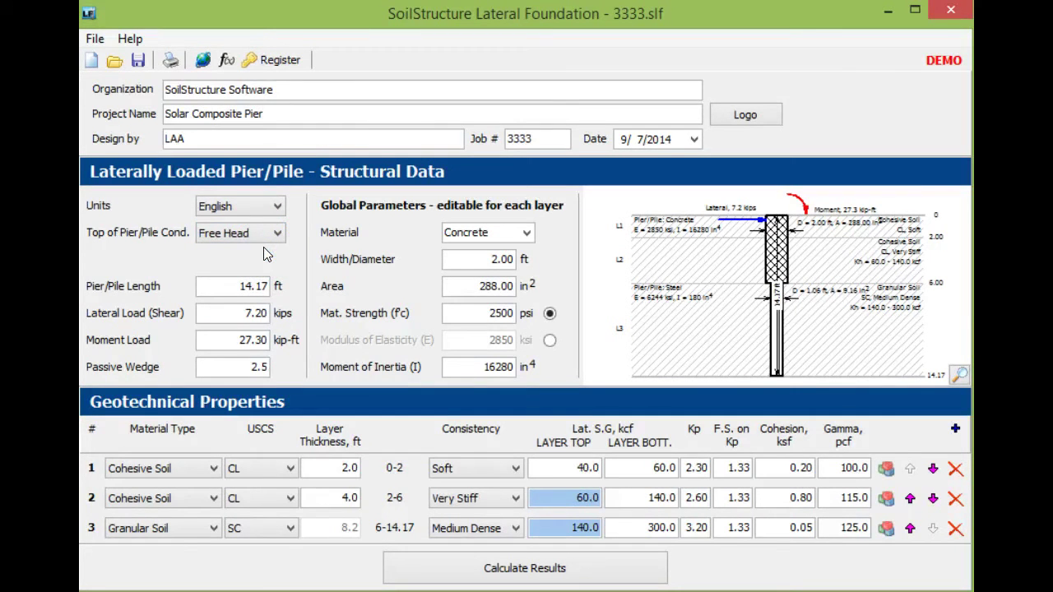
click(230, 285)
Step: Point out the Pier/Pile Length, Lateral Load, Moment Load and 2.5 Passive Wedge values
click(228, 285)
click(235, 314)
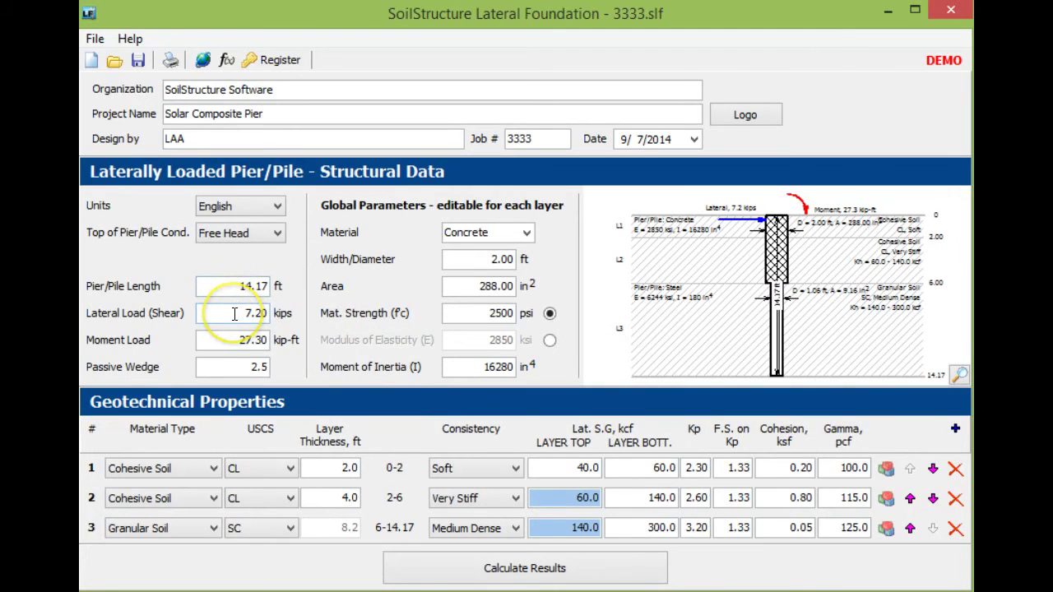
click(228, 337)
click(226, 367)
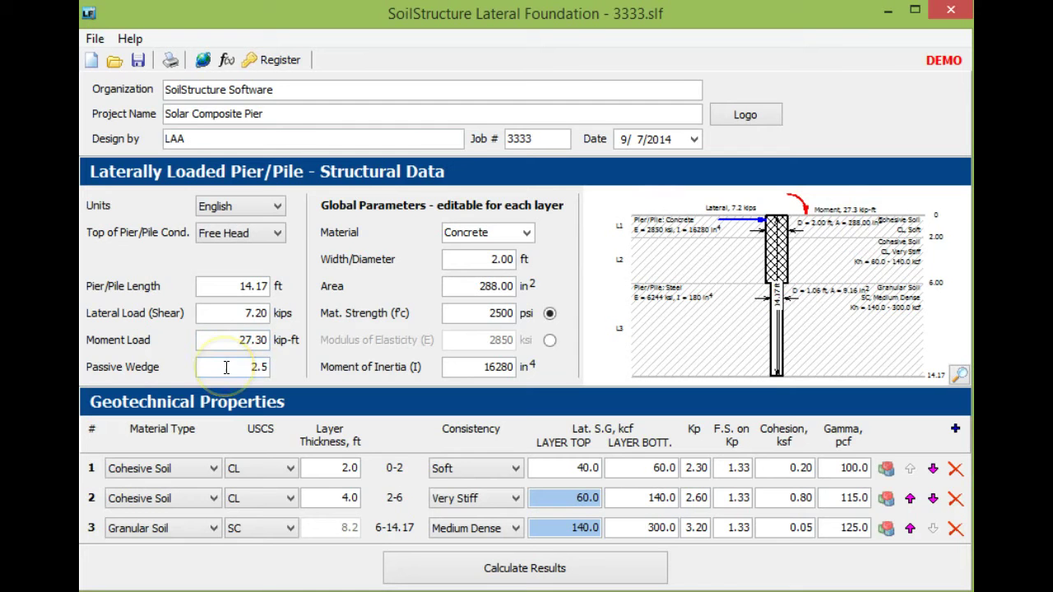
click(228, 368)
click(228, 370)
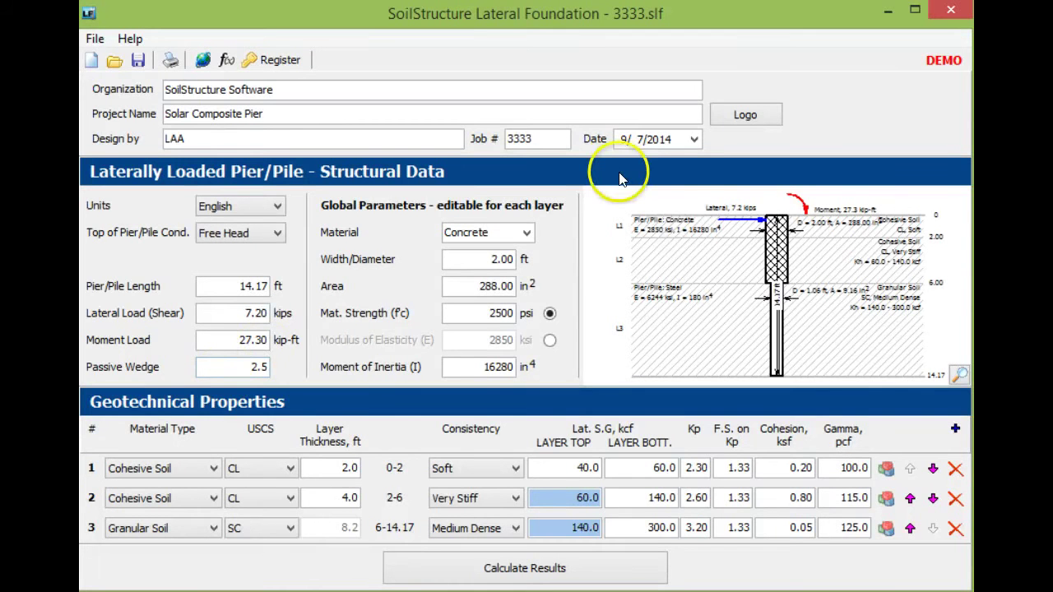
Step: Enlarge the pier/pile and soil-layer diagram with the magnifier below it
click(960, 374)
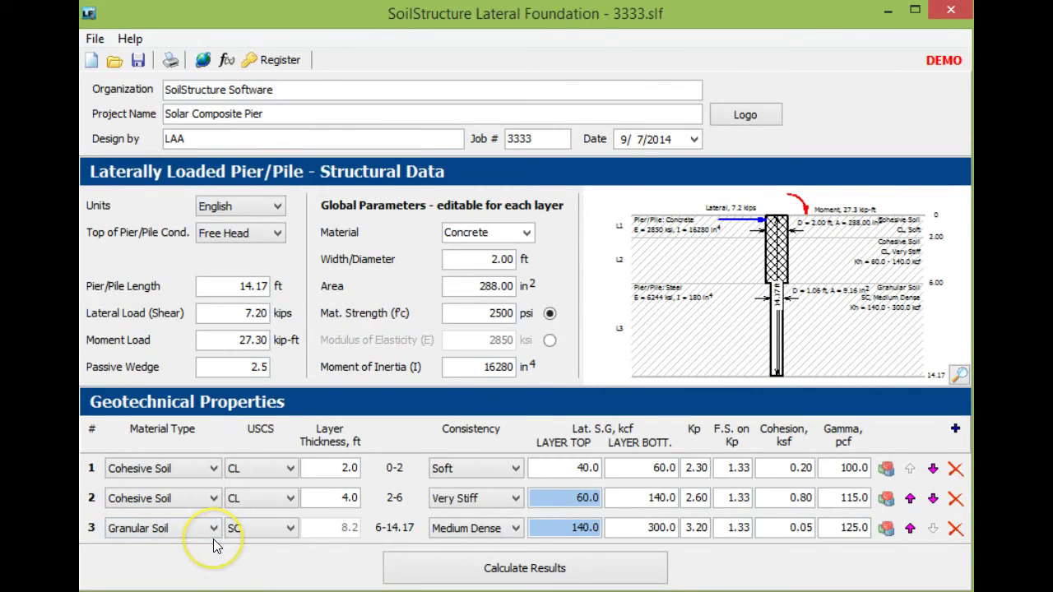
click(337, 468)
double_click(338, 468)
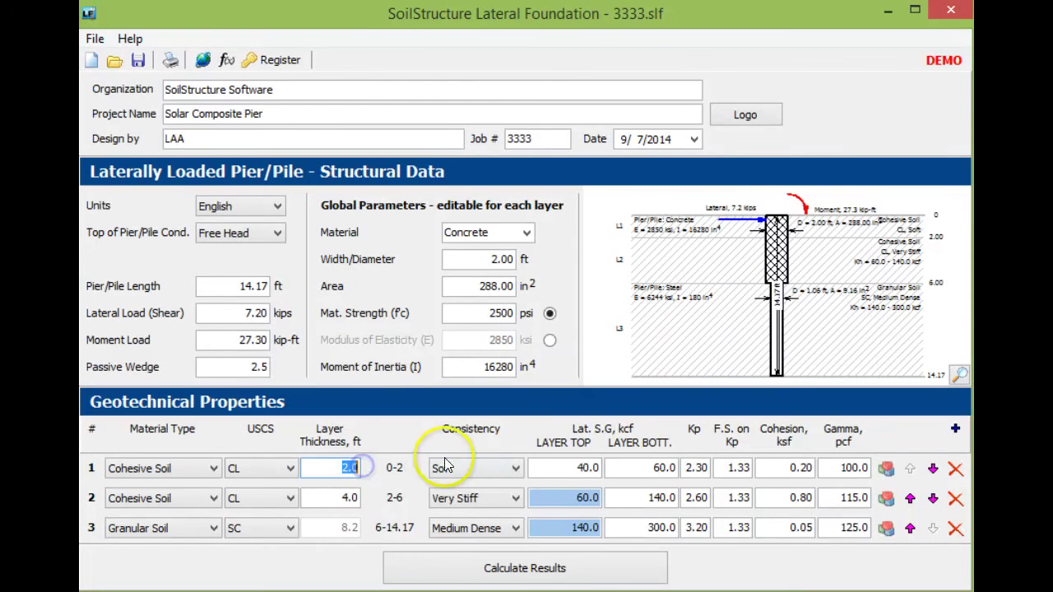
click(516, 468)
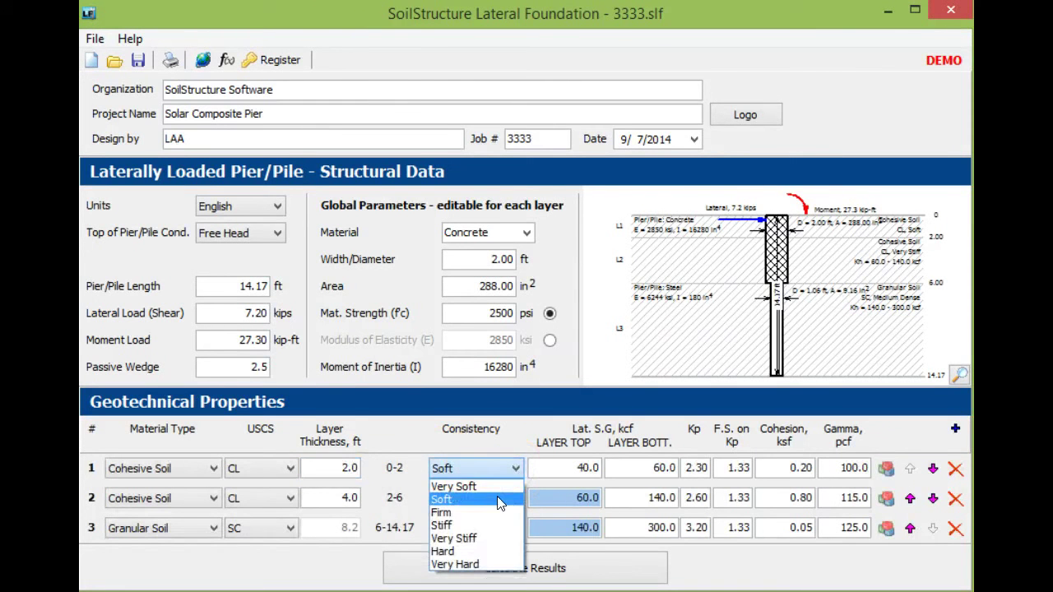
click(497, 500)
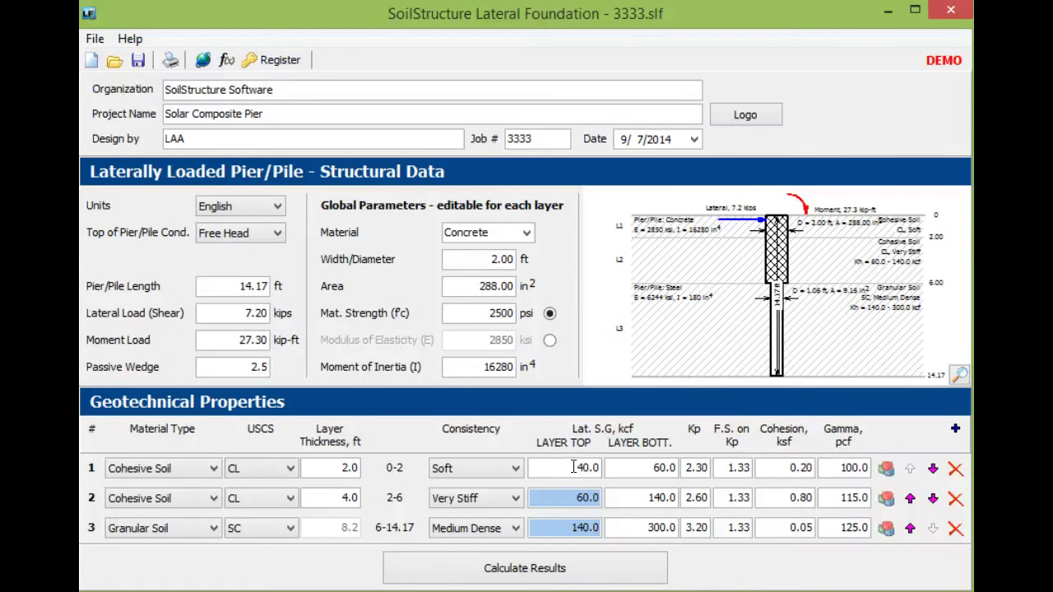
click(576, 466)
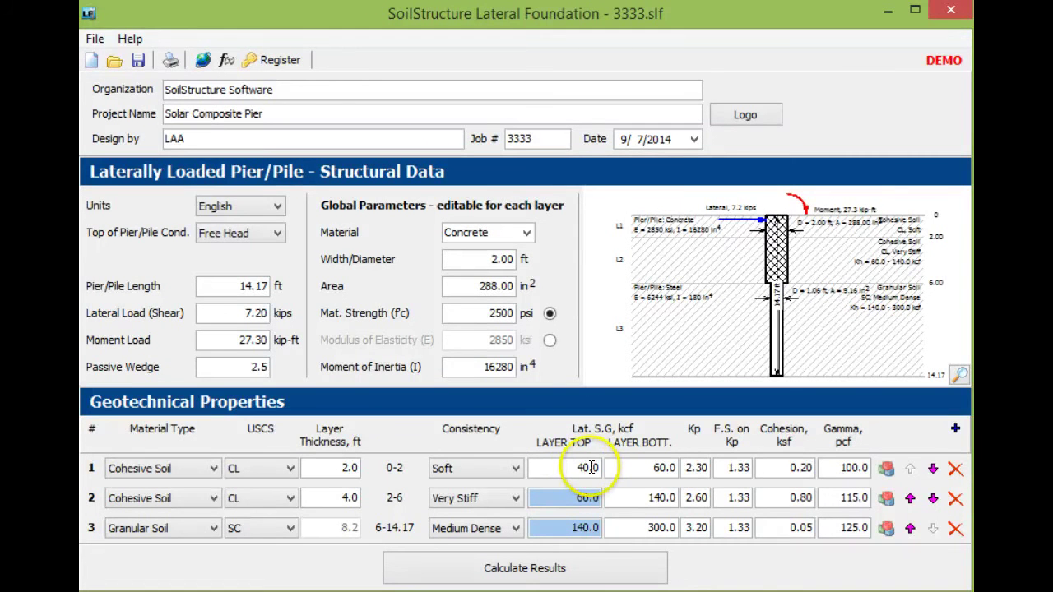
click(667, 466)
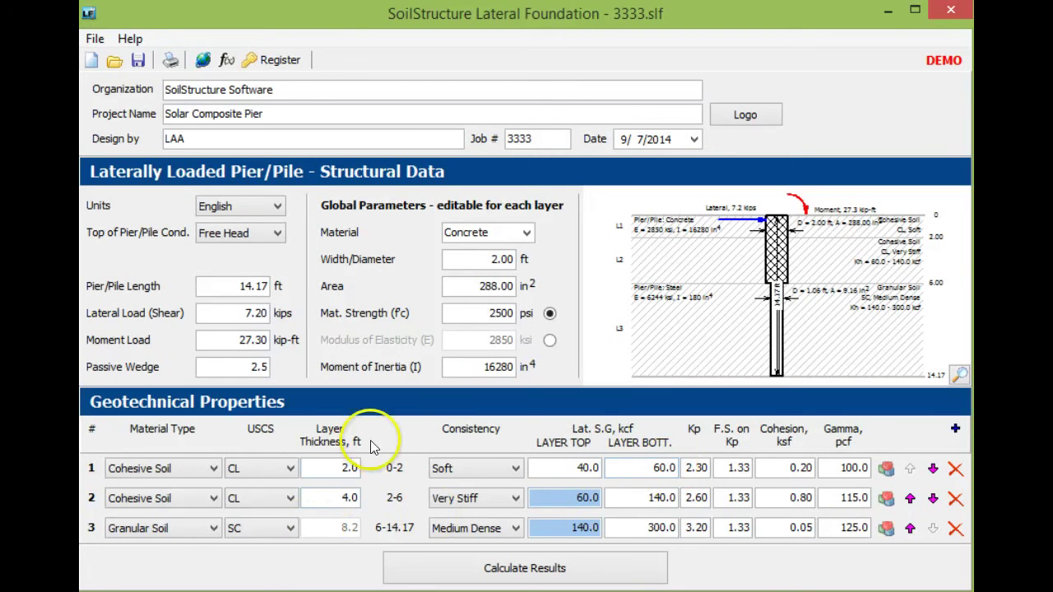
click(349, 476)
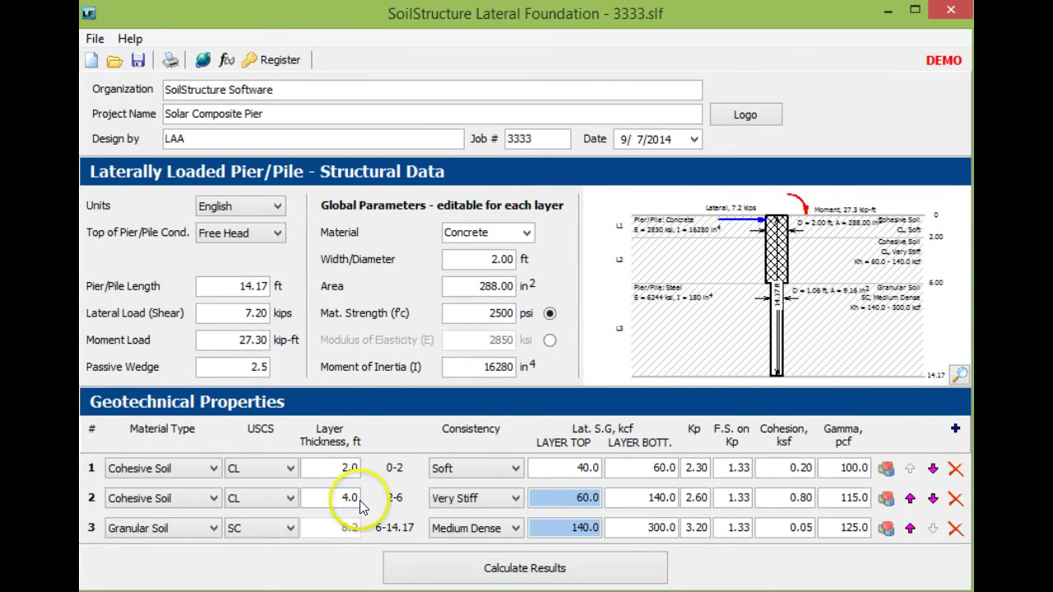
click(351, 497)
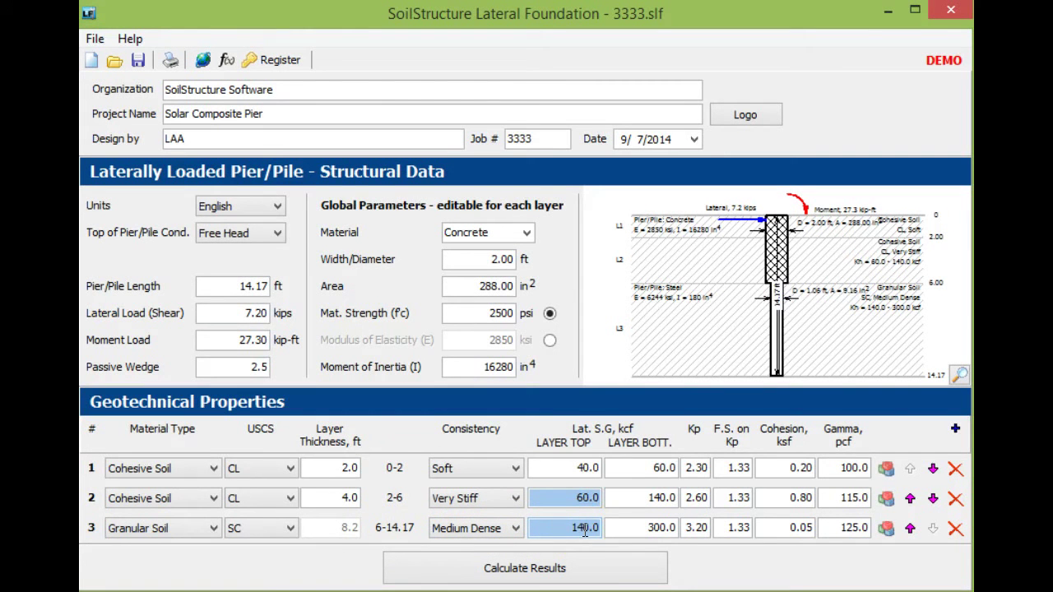
click(663, 501)
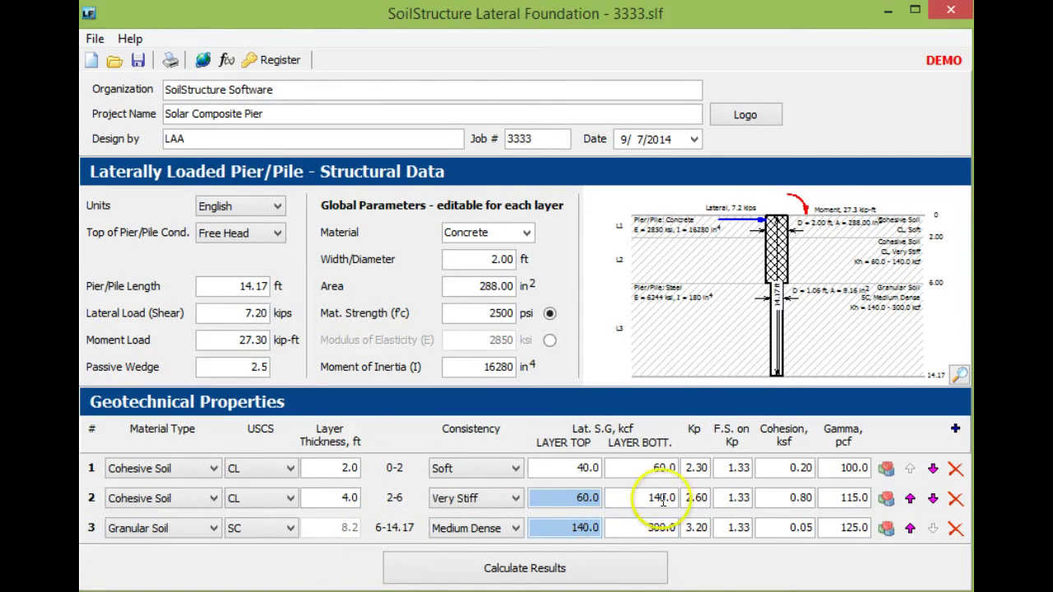
click(707, 467)
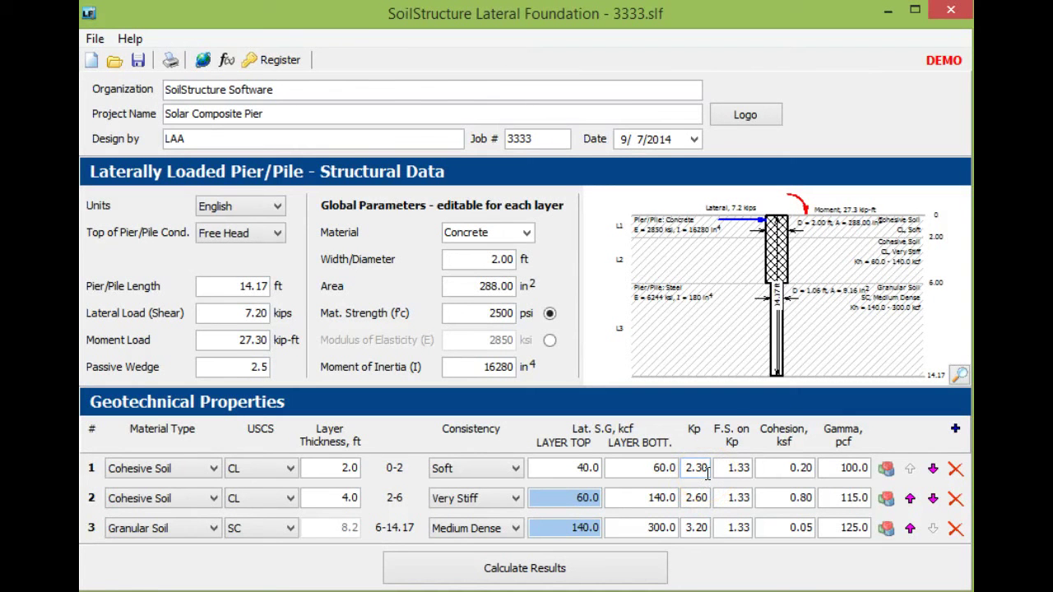
click(701, 499)
click(705, 539)
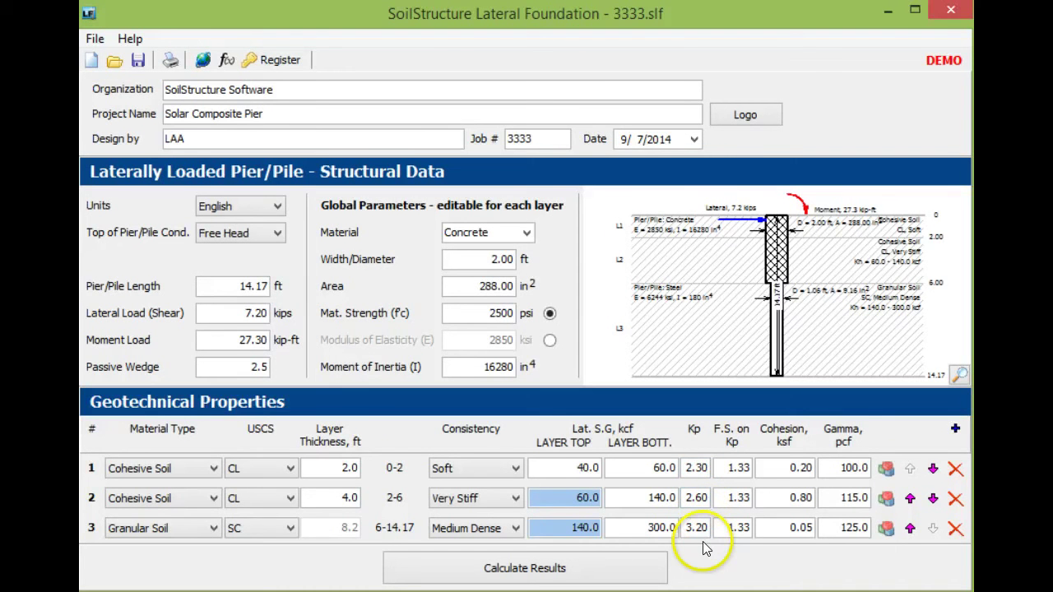
click(703, 498)
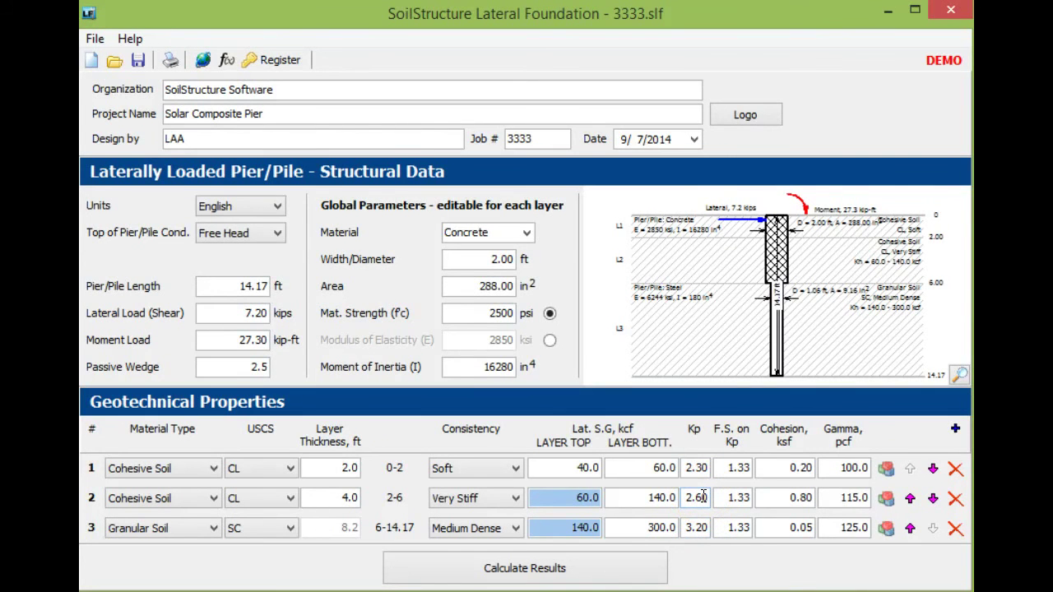
click(698, 533)
click(724, 466)
click(723, 520)
click(725, 484)
click(716, 539)
click(756, 474)
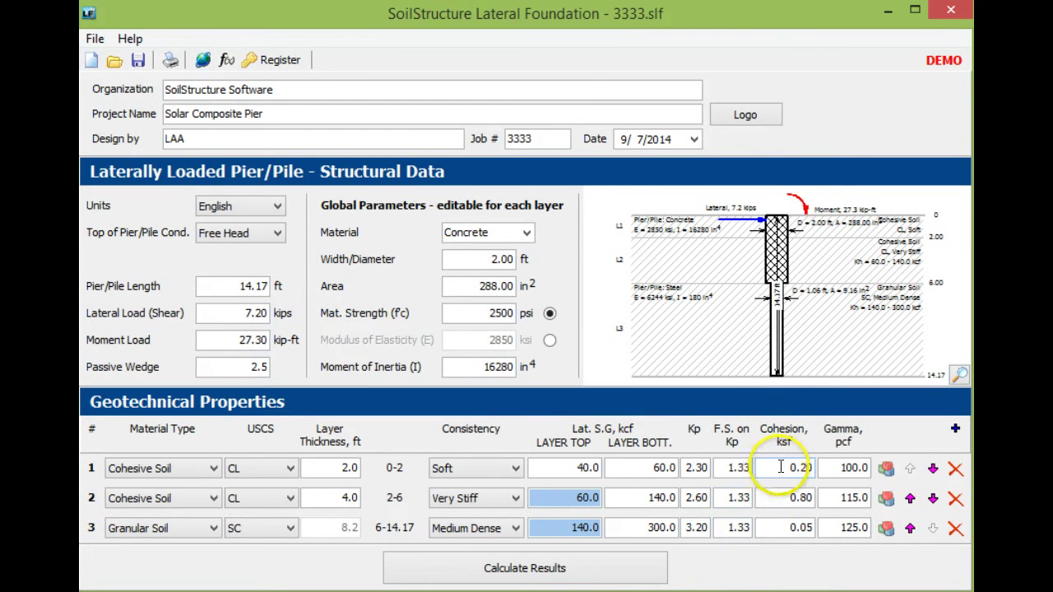
click(781, 466)
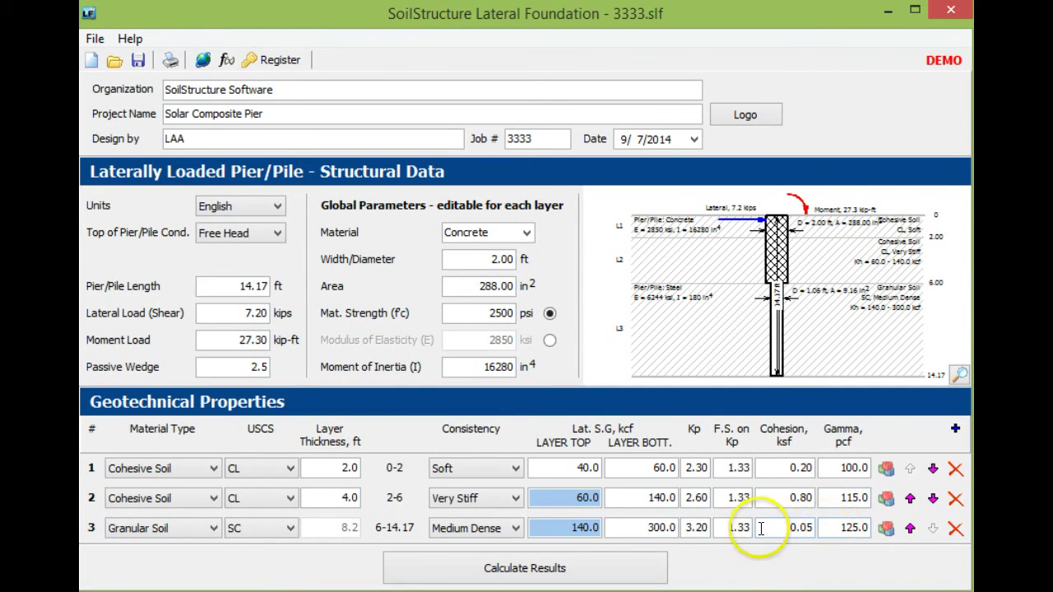
Step: Save the job and calculate the pier: 0.26 in deflection, 41.15 k-ft moment, 7.20 kips shear
click(633, 569)
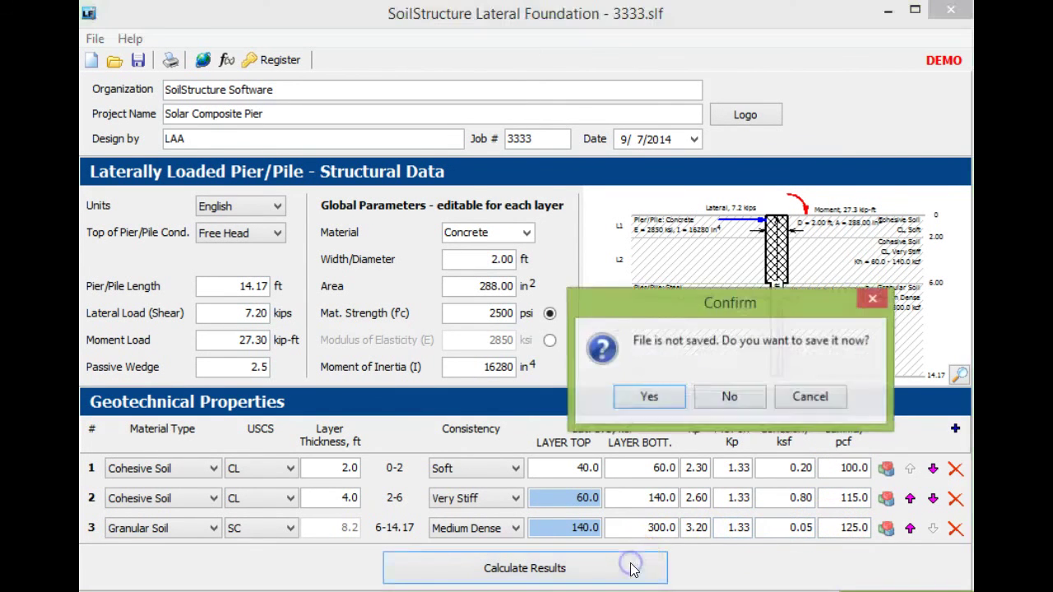
click(649, 397)
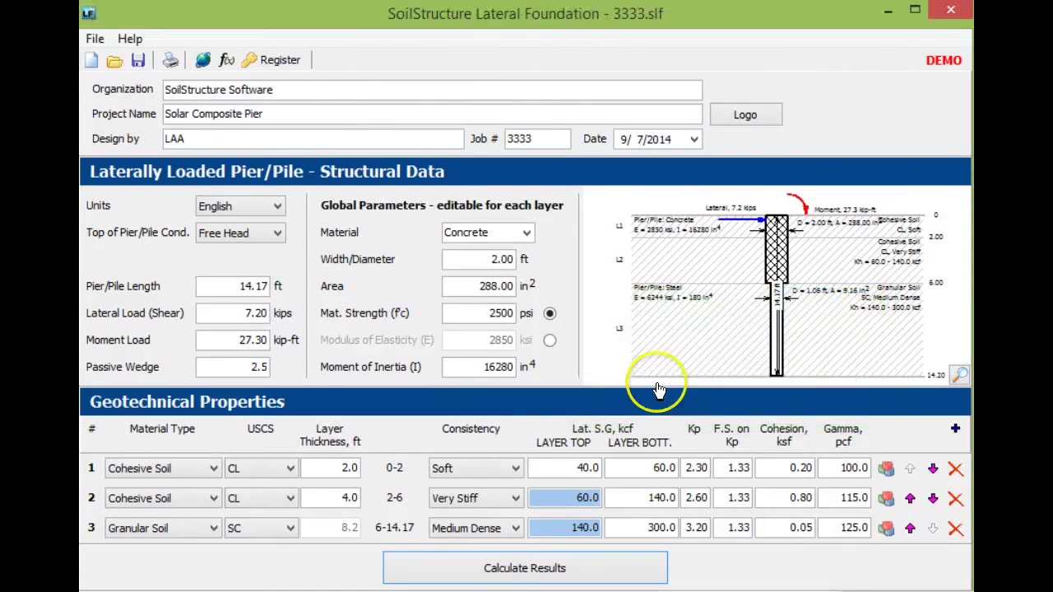
click(743, 114)
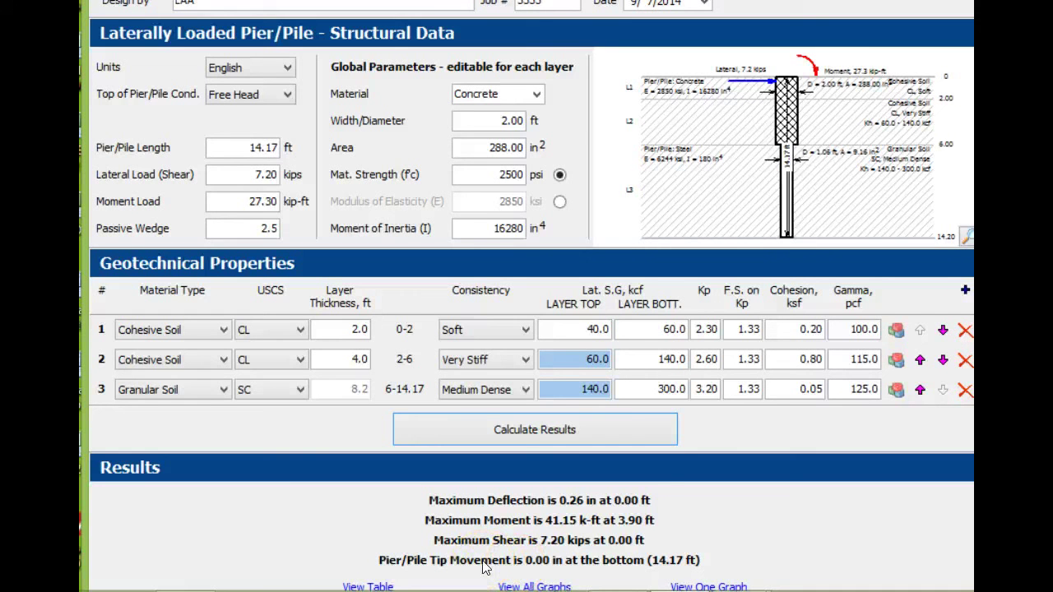
Step: Display all pier result graphs and read a point on the soil-pressure curve
click(549, 587)
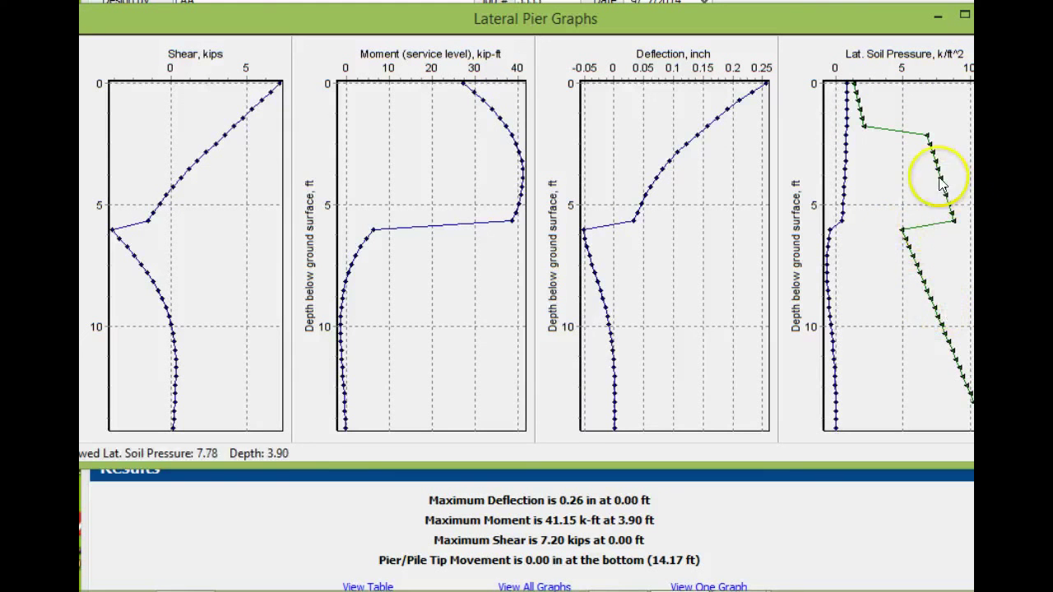
click(862, 97)
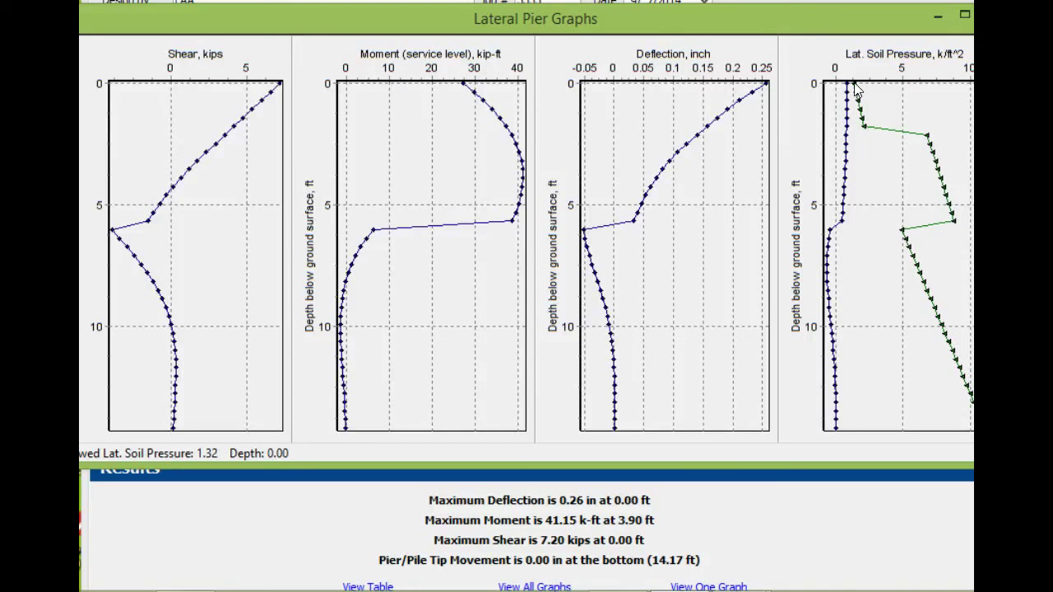
drag(856, 91, 770, 88)
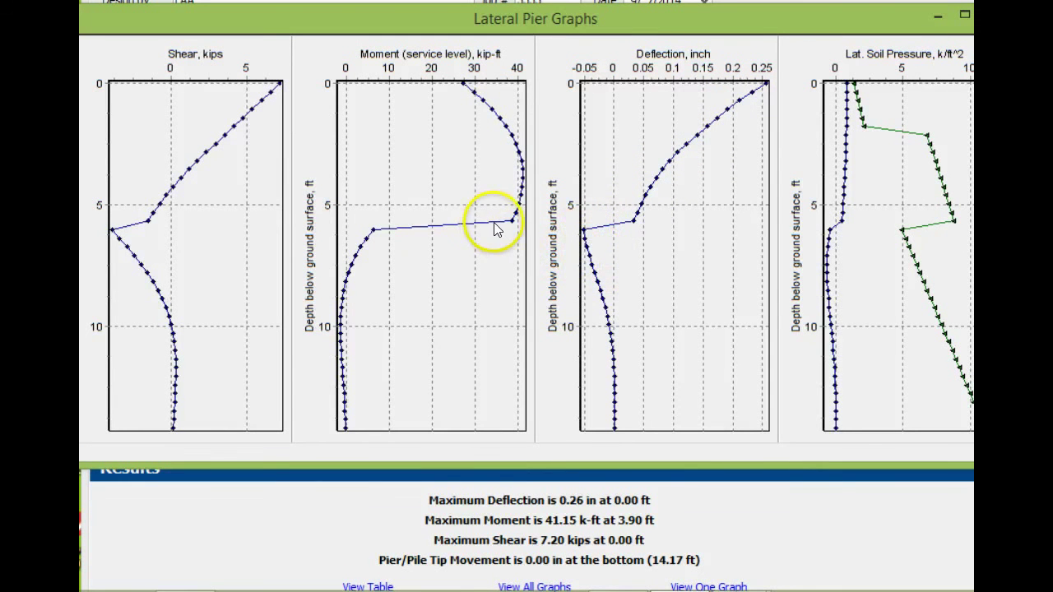
mouse_move(195, 162)
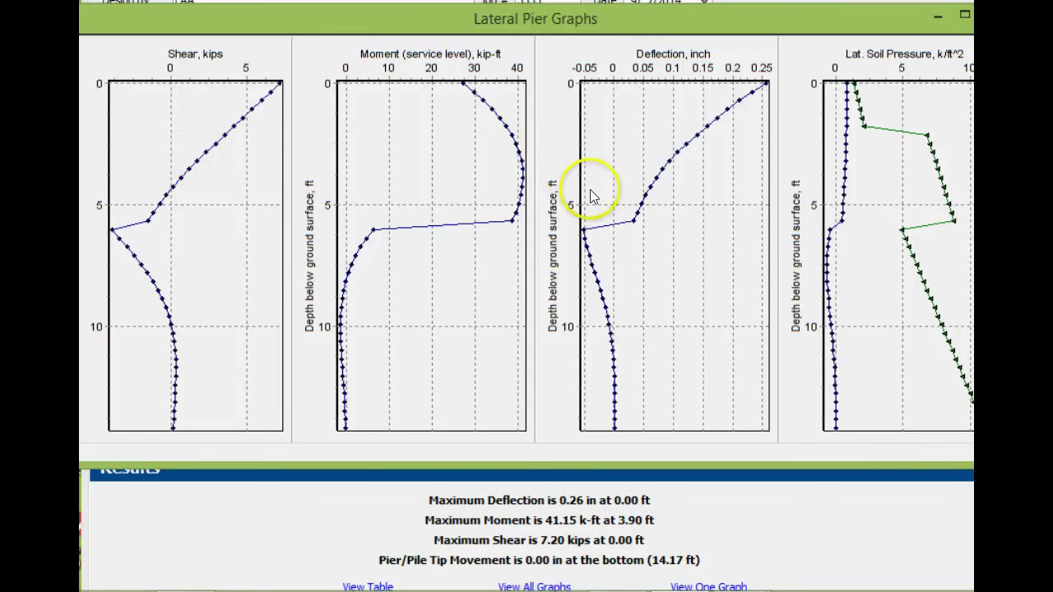
mouse_move(636, 218)
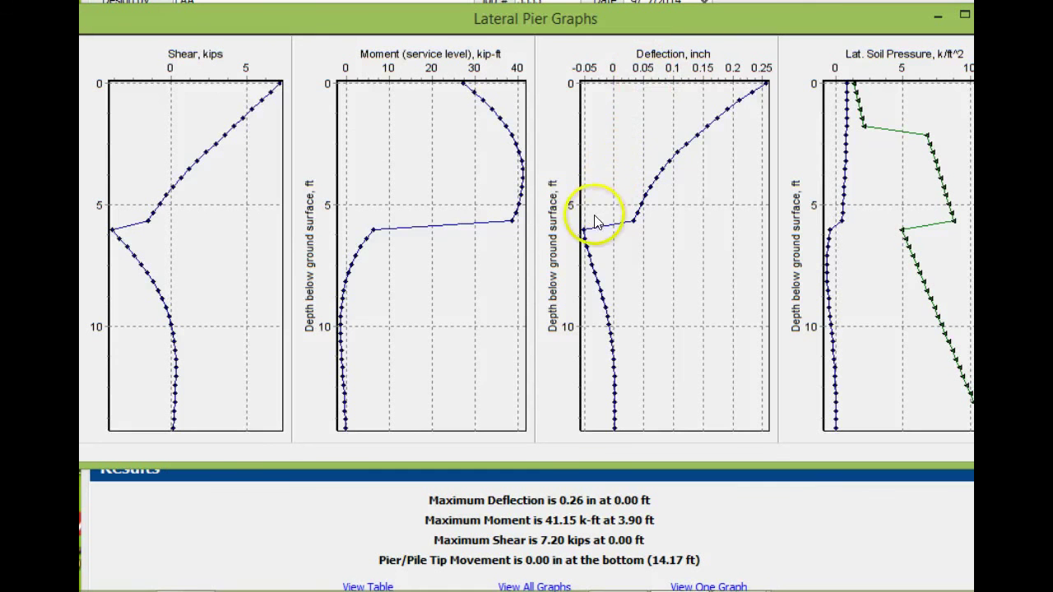
mouse_move(587, 236)
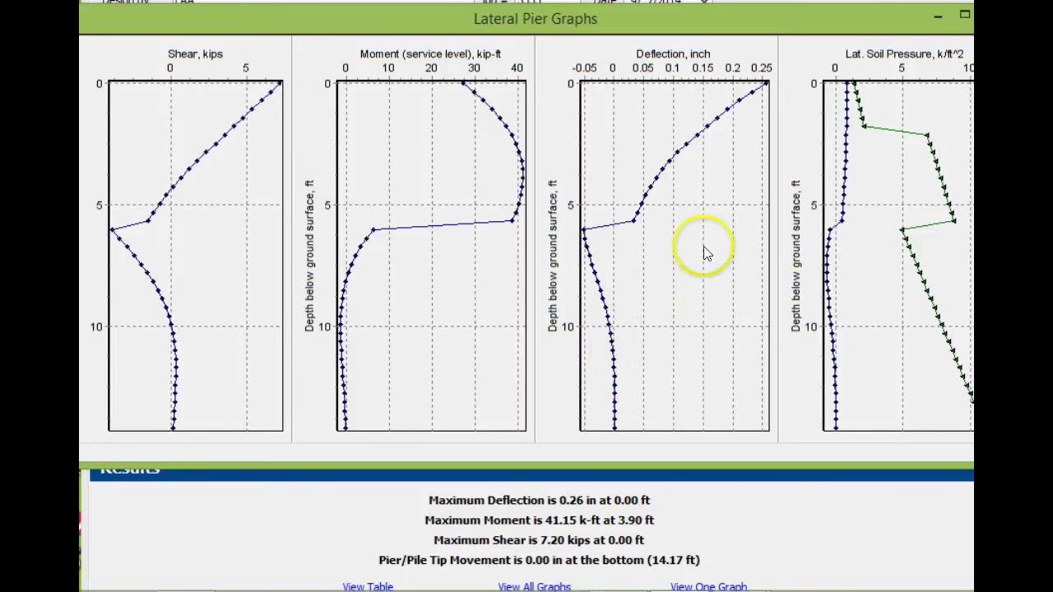
Step: Close the Lateral Pier Graphs window to return to the input form and results
click(965, 15)
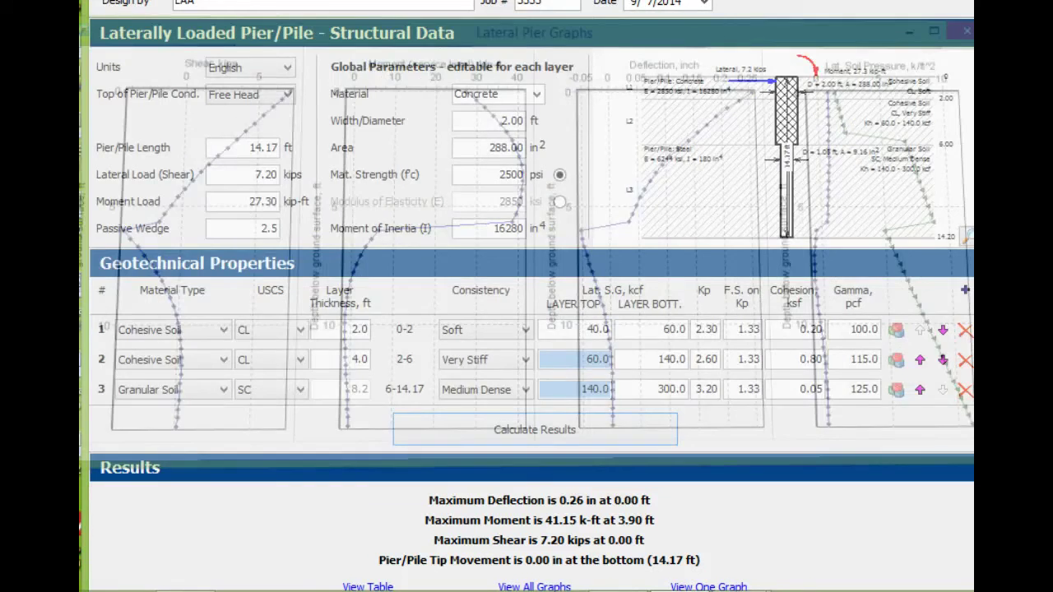